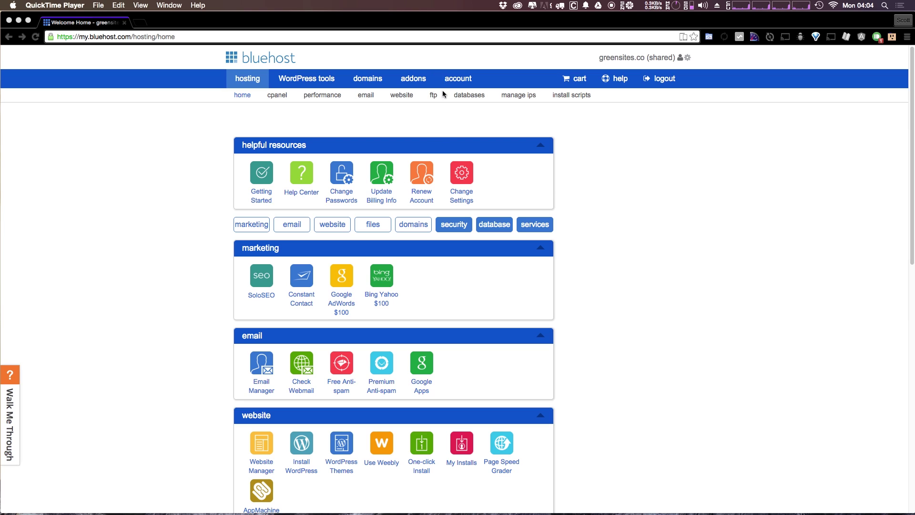
- Bring Chrome to the front and scroll down to Bluehost's website tools
left_click(697, 151)
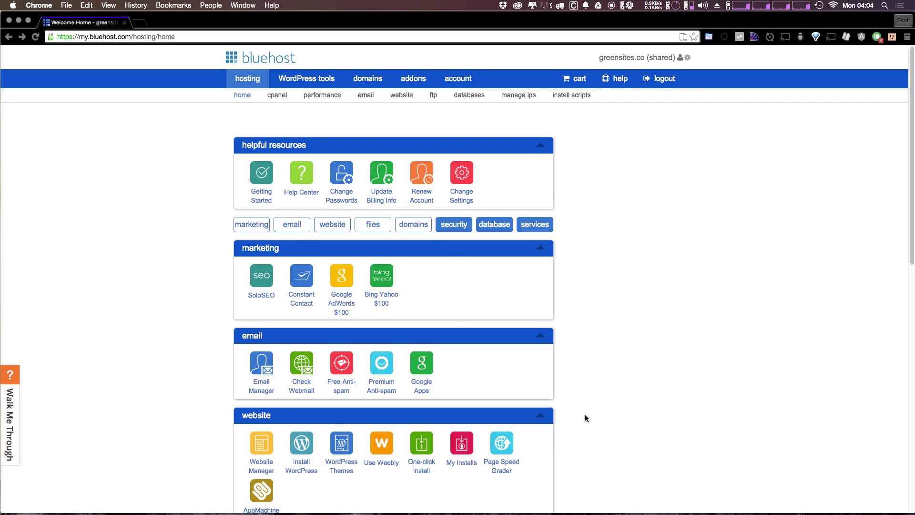
scroll(407, 223, "down", 5)
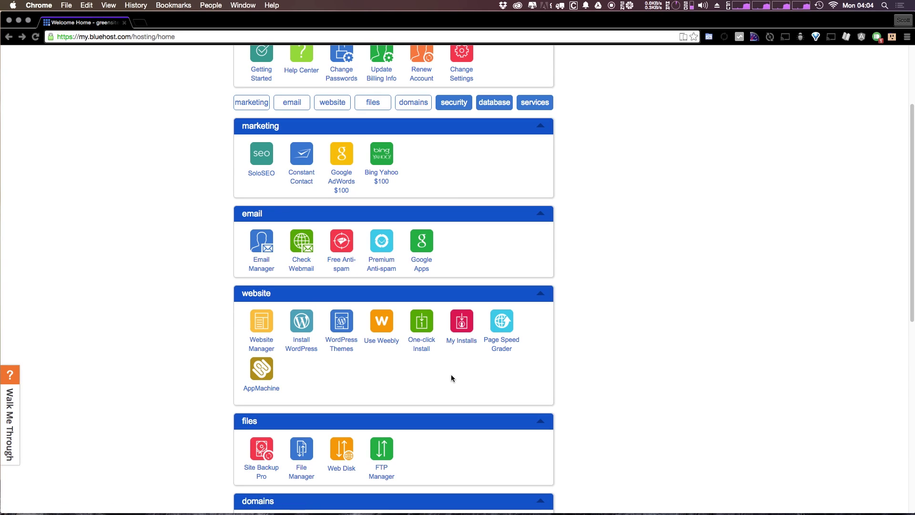
- Open the one-click install catalogue and start a brand-new Drupal 7 installation
left_click(416, 344)
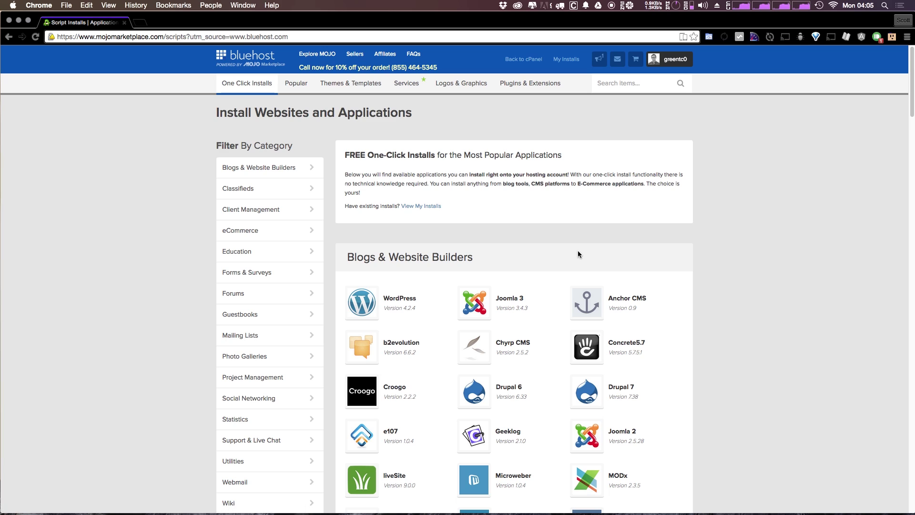
scroll(765, 265, "down", 5)
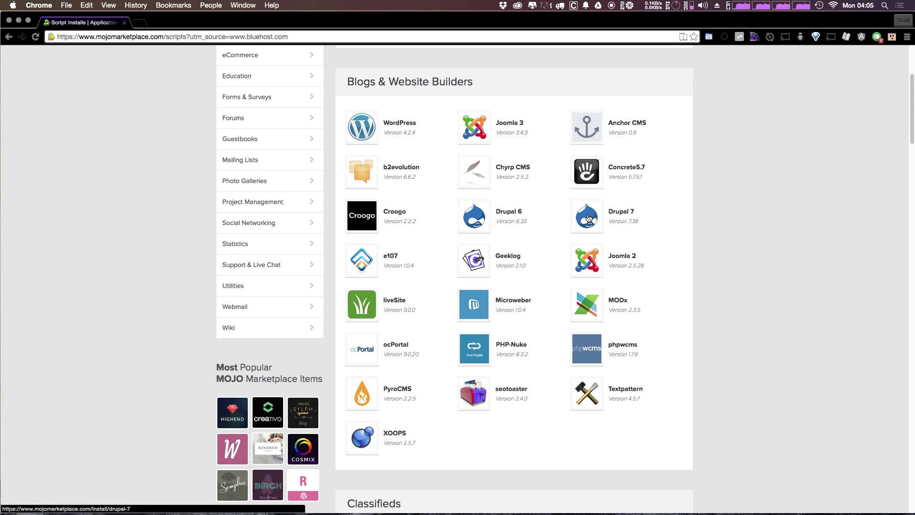
left_click(589, 218)
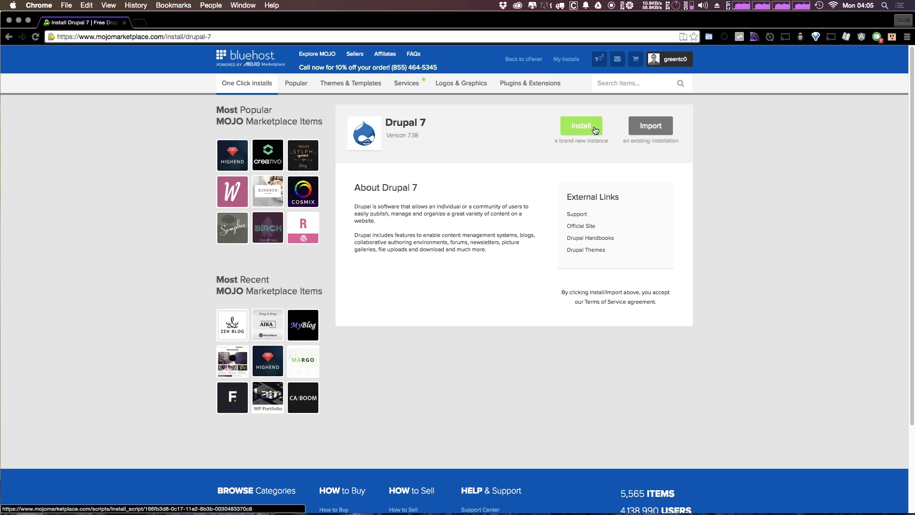
left_click(594, 128)
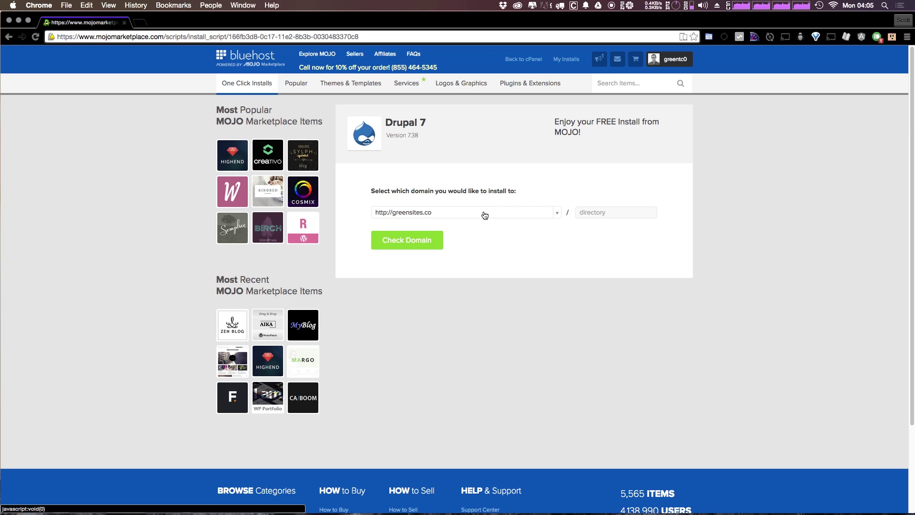
left_click(555, 215)
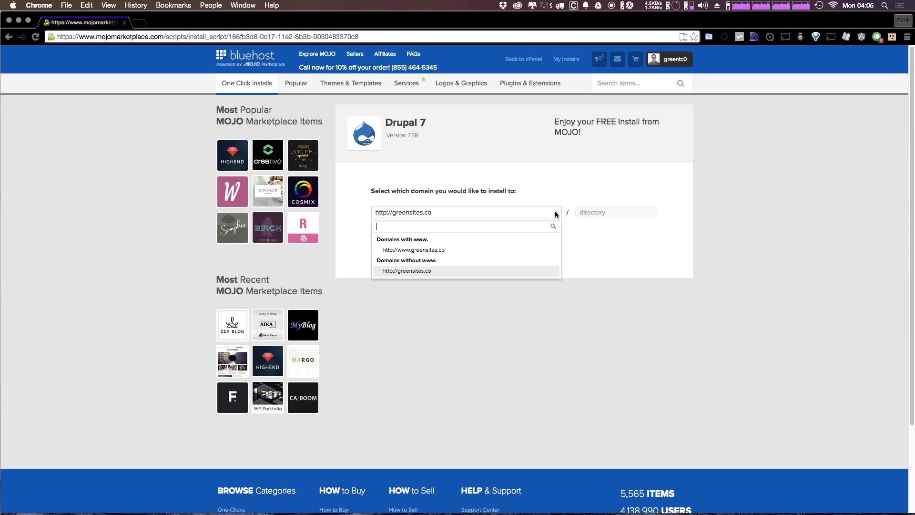
left_click(549, 216)
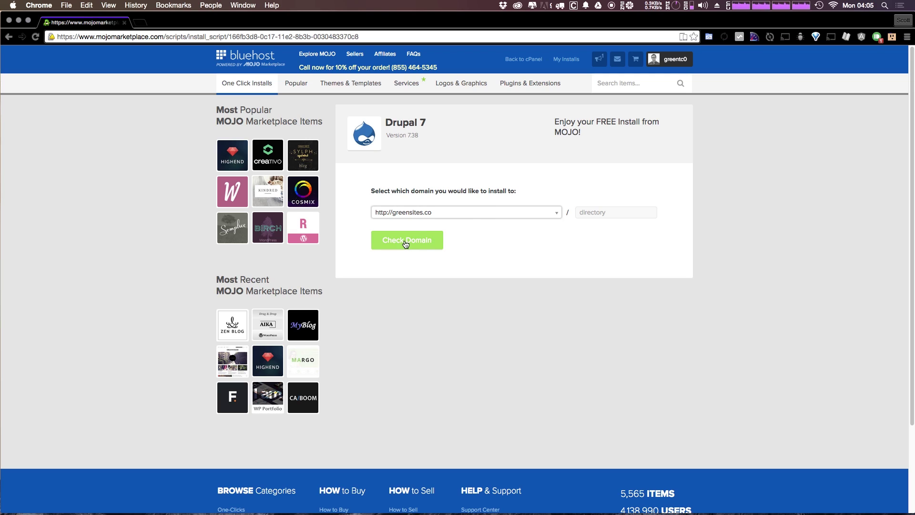
left_click(420, 243)
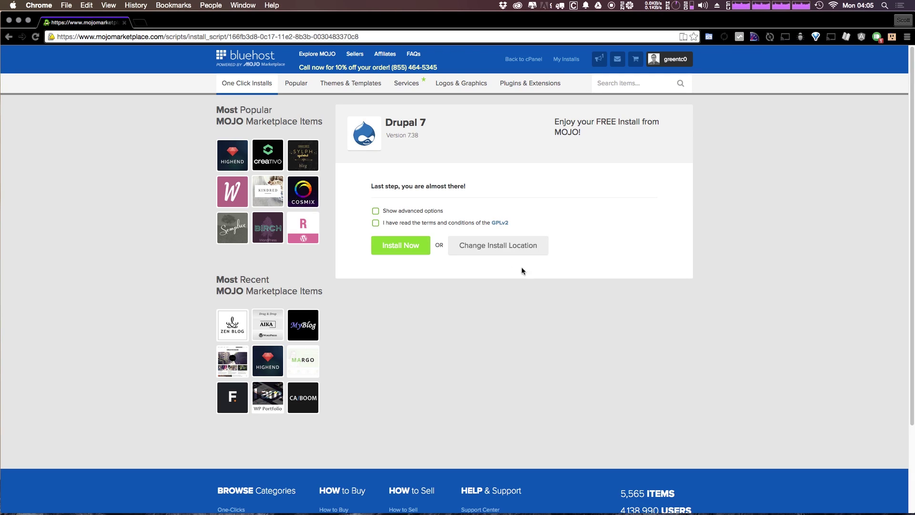
- Show the advanced site and admin options and accept the GPLv2 terms
left_click(413, 209)
scroll(488, 256, "down", 1)
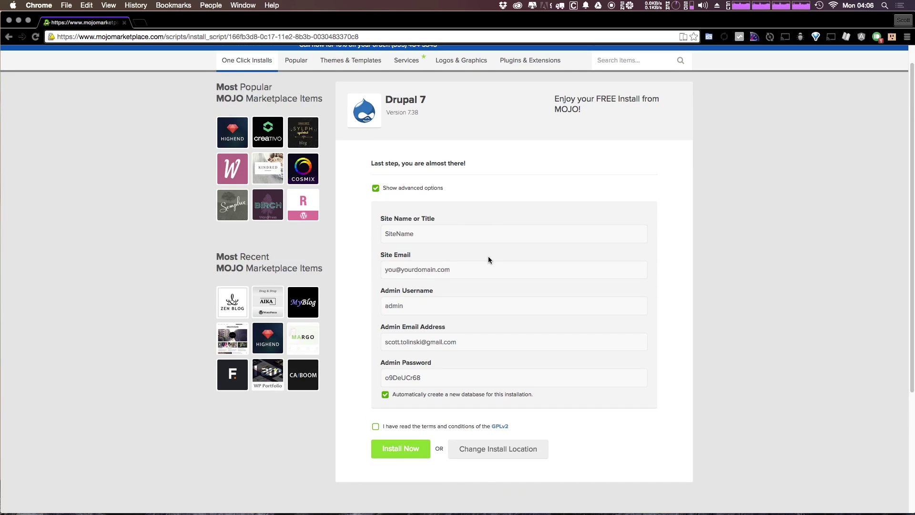
scroll(489, 256, "down", 4)
left_click(396, 260)
scroll(405, 259, "up", 2)
scroll(406, 261, "up", 3)
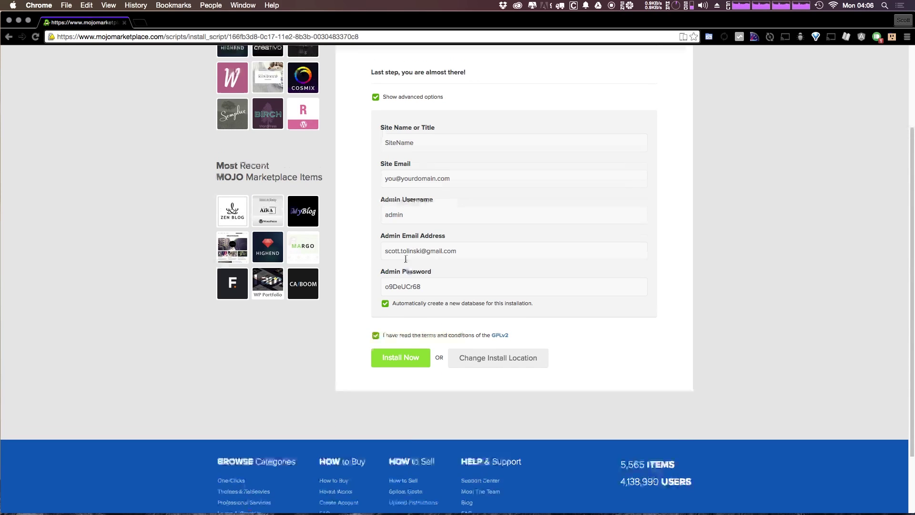
left_click(421, 258)
scroll(422, 258, "down", 2)
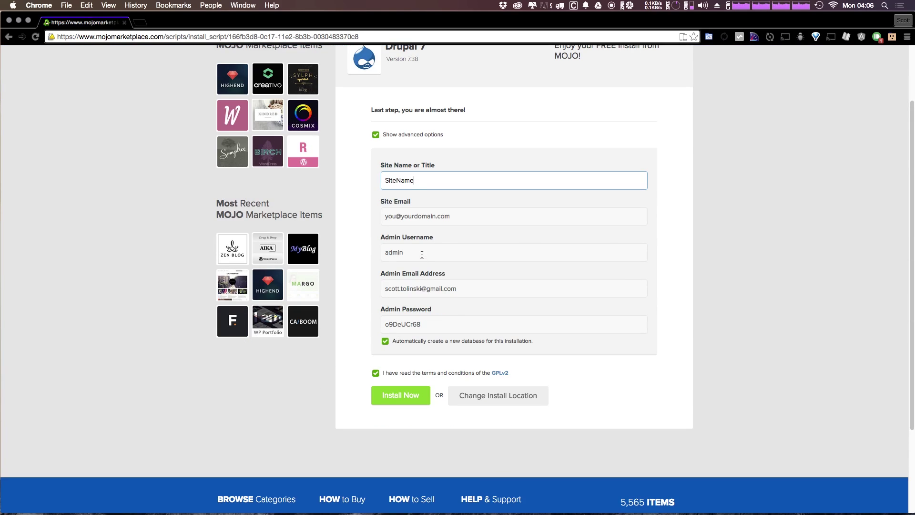
- Set the site name to 'Blue host Drupal' and reuse the admin email as the site email
left_click(428, 177)
left_click_drag(428, 177, 388, 177)
key("BackSpace")
type("Blue host Drupal")
key("Tab")
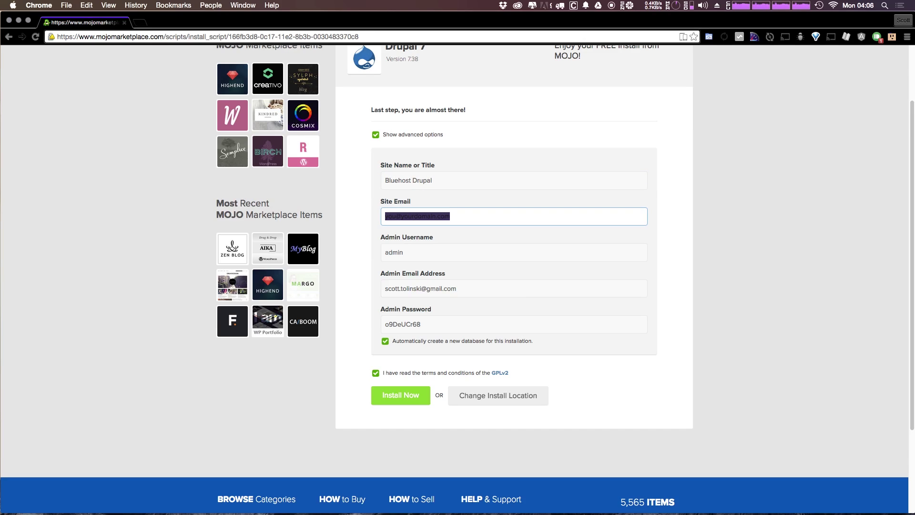
key("BackSpace")
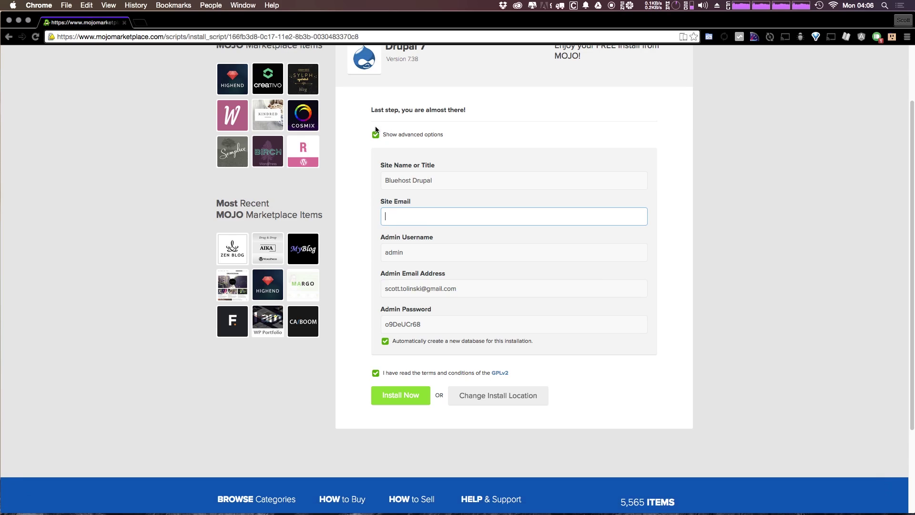
left_click_drag(450, 288, 357, 275)
key("super+c")
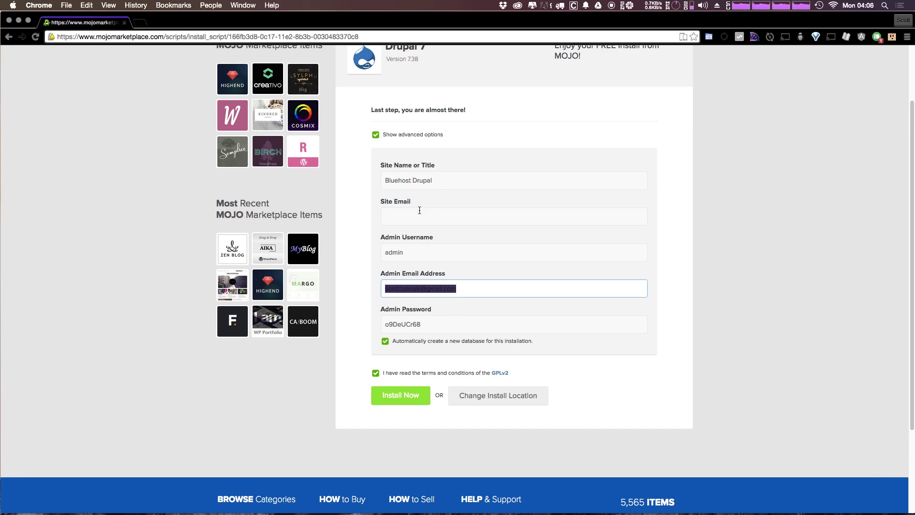
left_click(414, 221)
key("super+v")
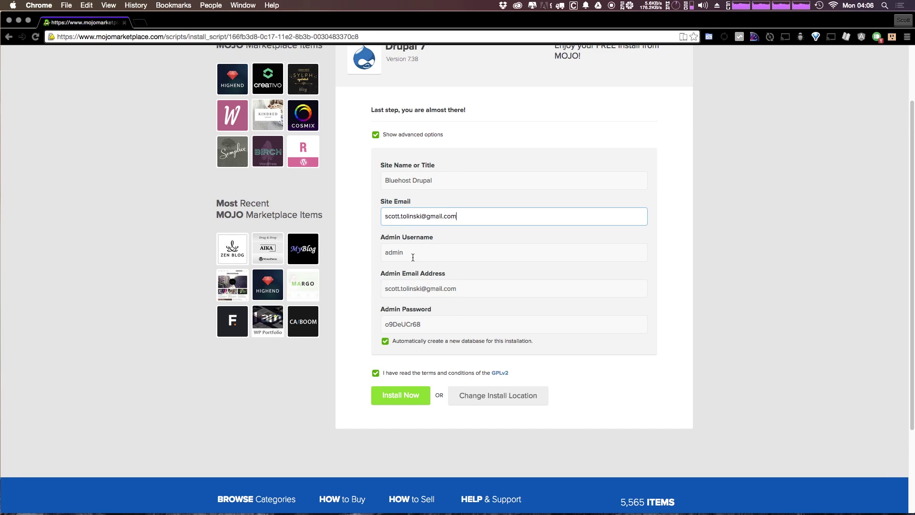
- Check the admin username, email and generated password, then start the Drupal 7 installation
left_click(413, 256)
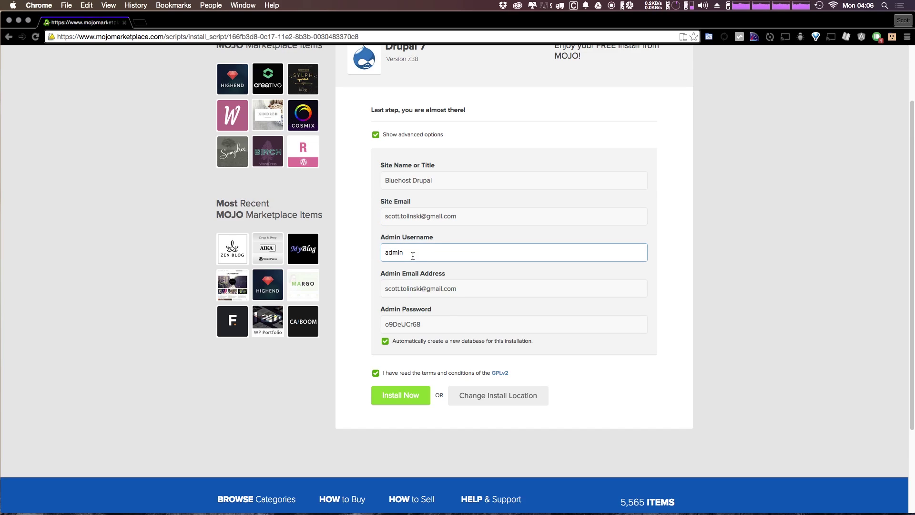
left_click(461, 278)
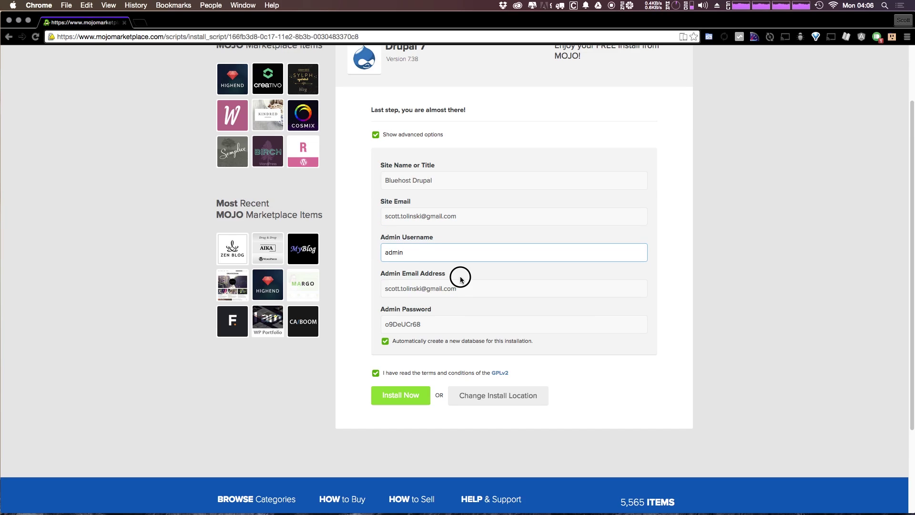
left_click(451, 328)
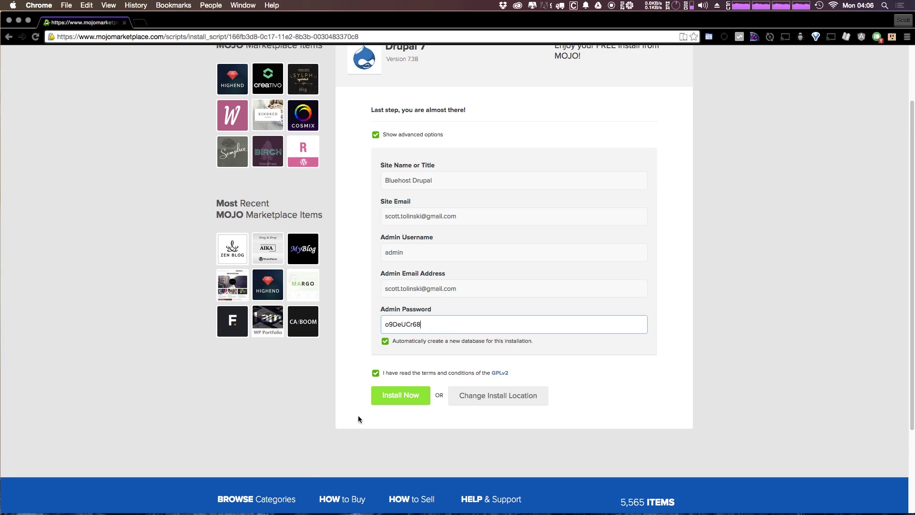
left_click(414, 401)
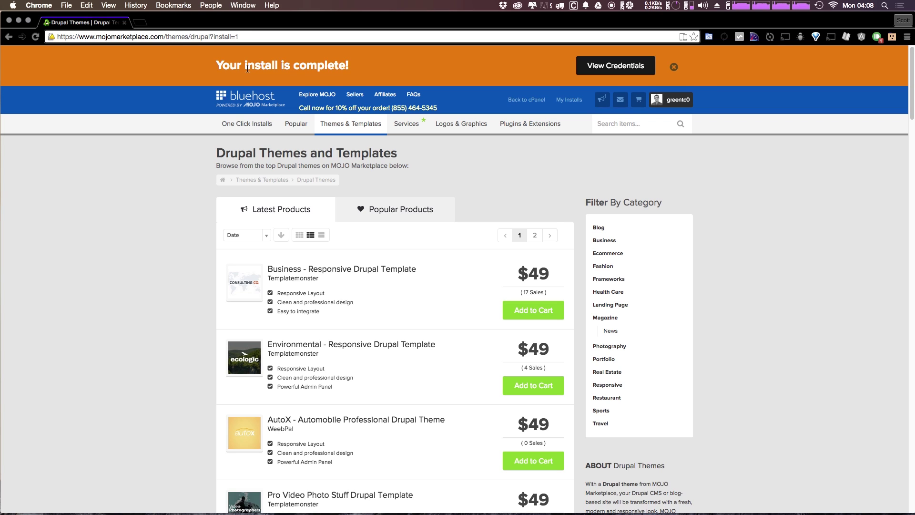
- View the finished Drupal 7 install's credentials in the Notification Center and open a new tab
left_click(247, 70)
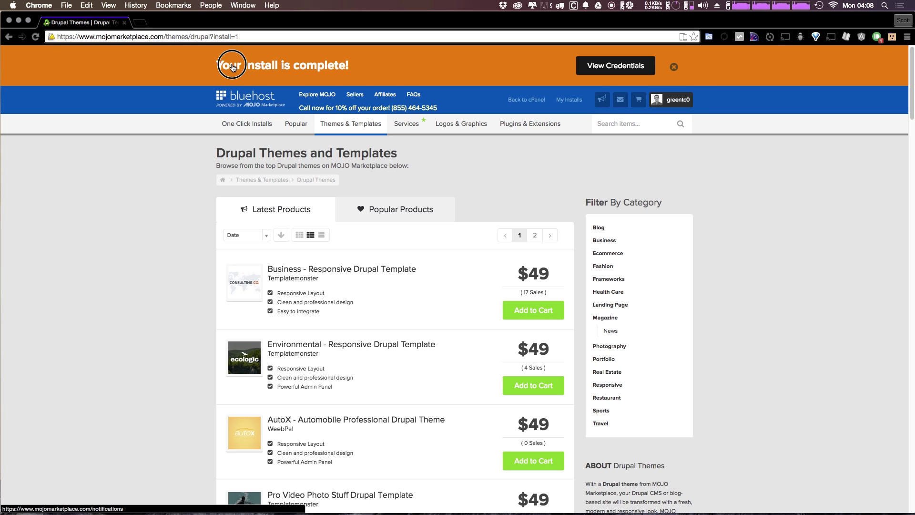
left_click(625, 70)
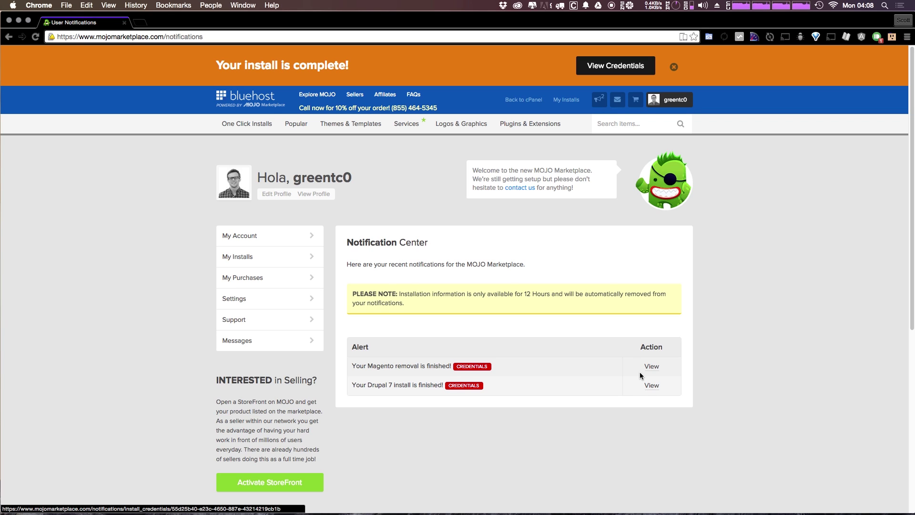
key("super+t")
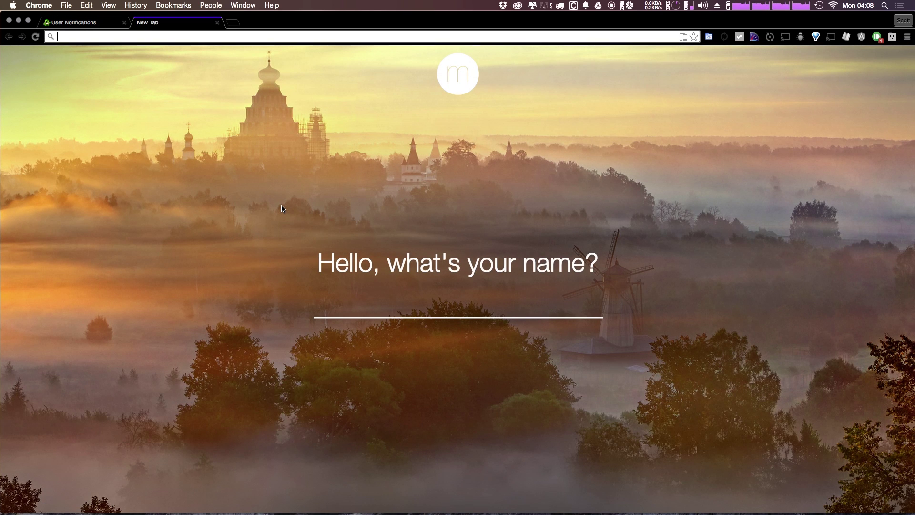
- Load greensites.co and look over the Bluehost Drupal site name
type("gree")
key("Return")
left_click_drag(442, 142, 500, 149)
left_click(497, 158)
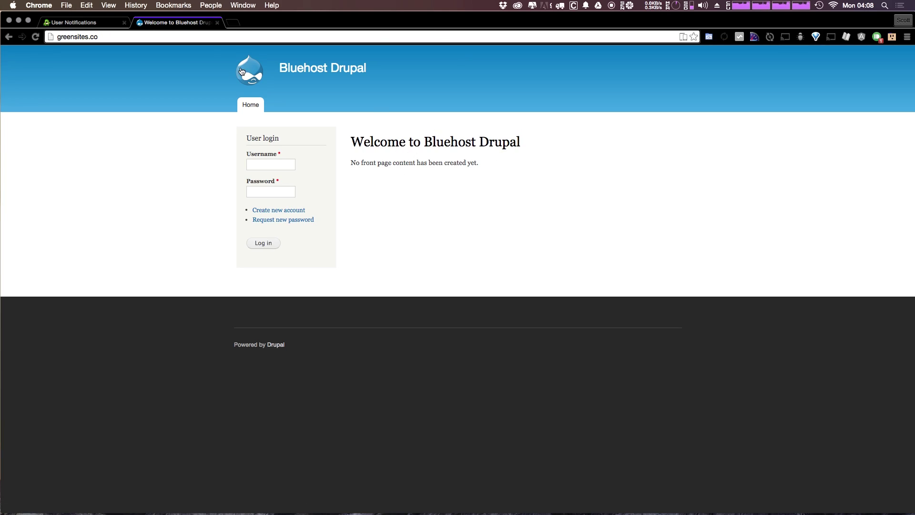
triple_click(313, 71)
left_click(364, 137)
- Log in with username admin and the account password
left_click(283, 165)
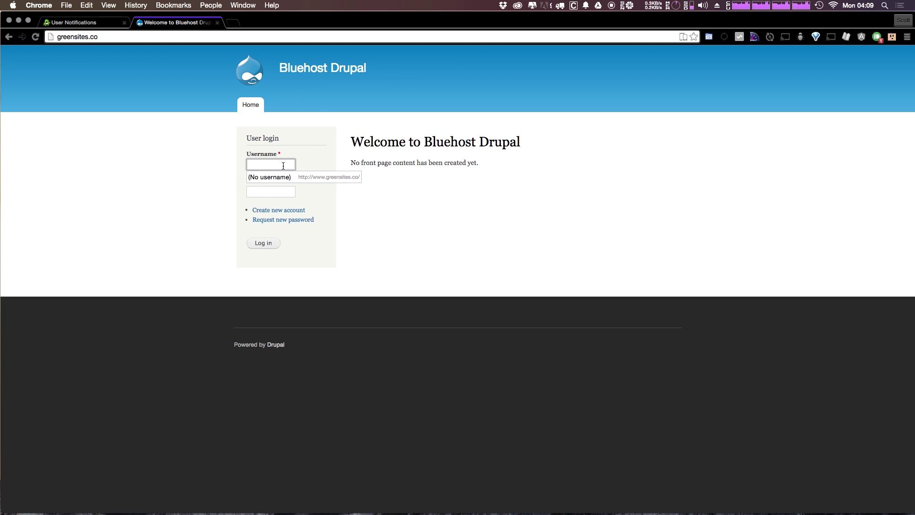
type("admin")
key("Tab")
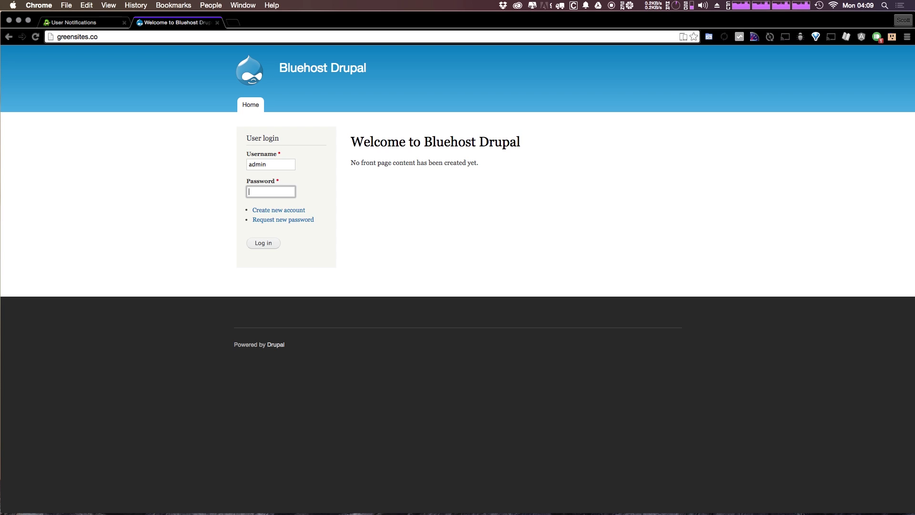
type("••••••••••")
key("Return")
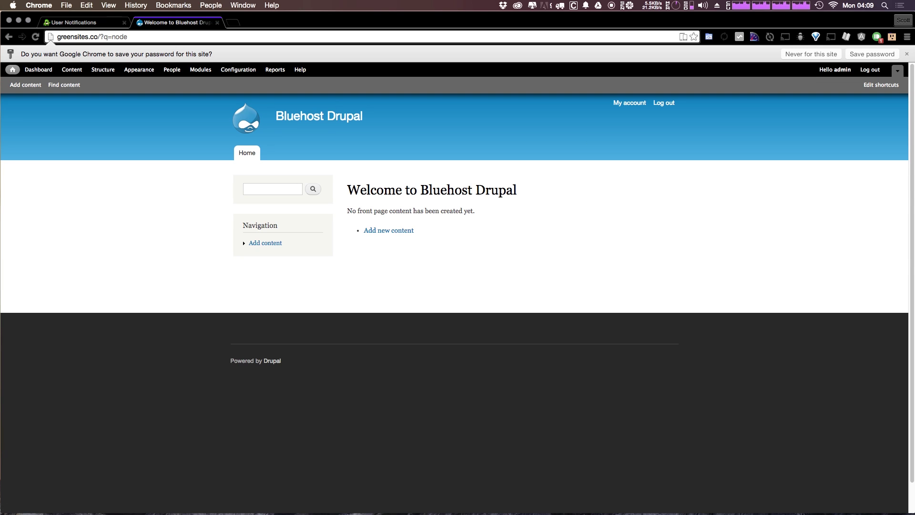
- Save the login password in Chrome and return to the 'Welcome to Bluehost Drupal' front page
left_click(863, 56)
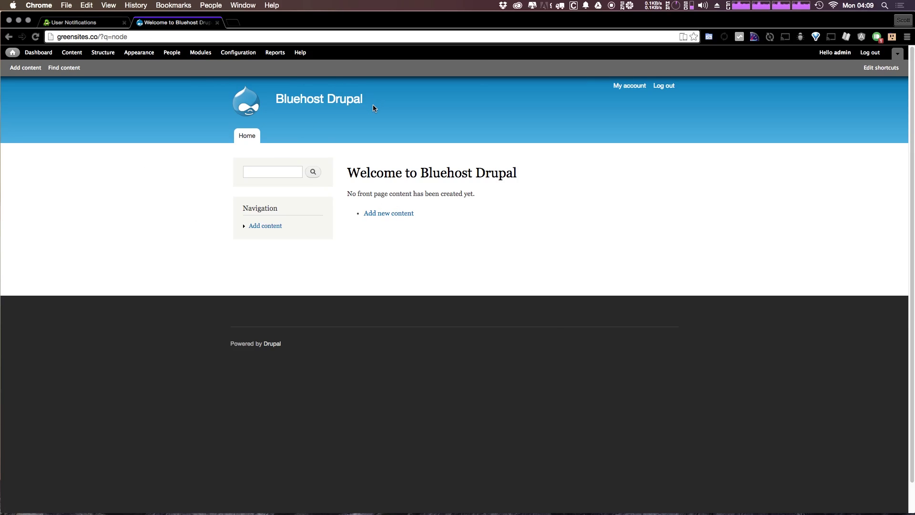
left_click(352, 106)
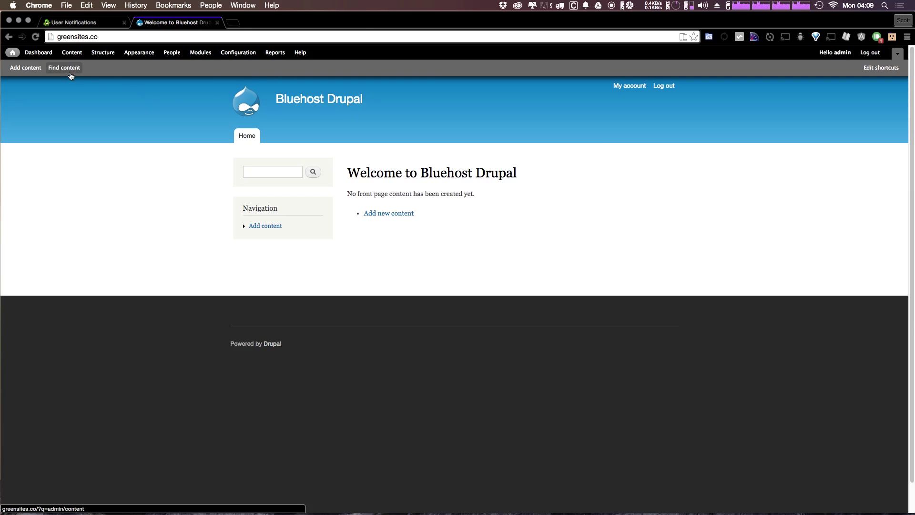
left_click(91, 36)
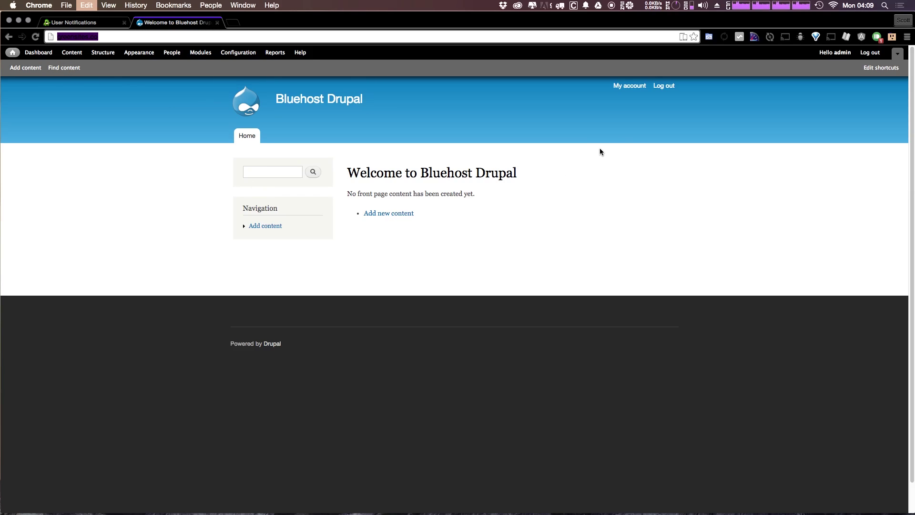
triple_click(597, 171)
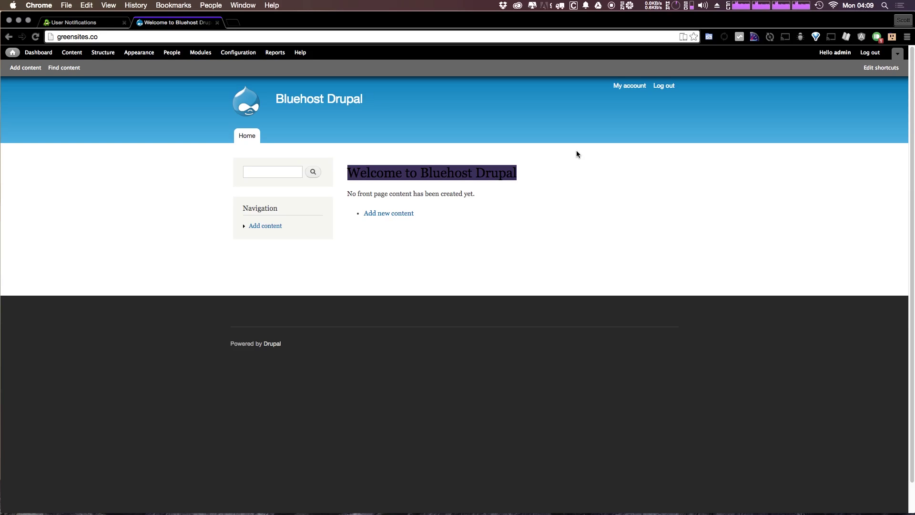
left_click(581, 243)
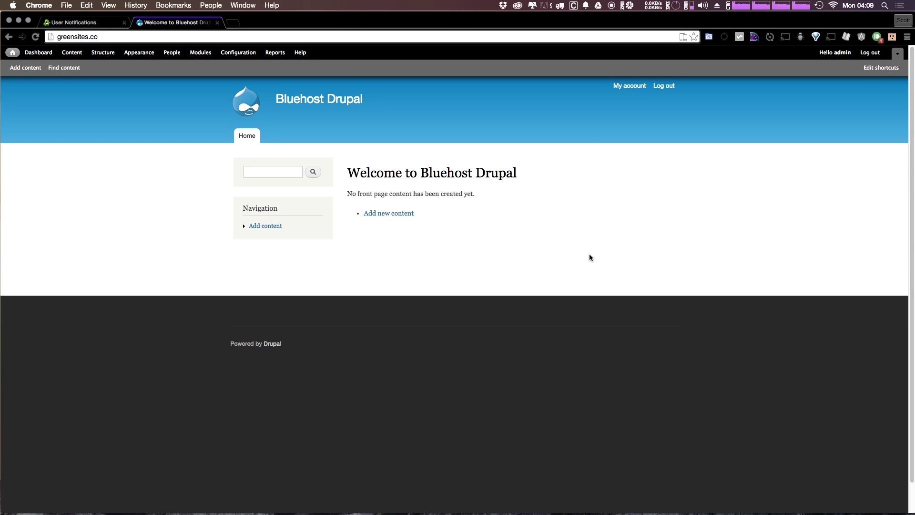